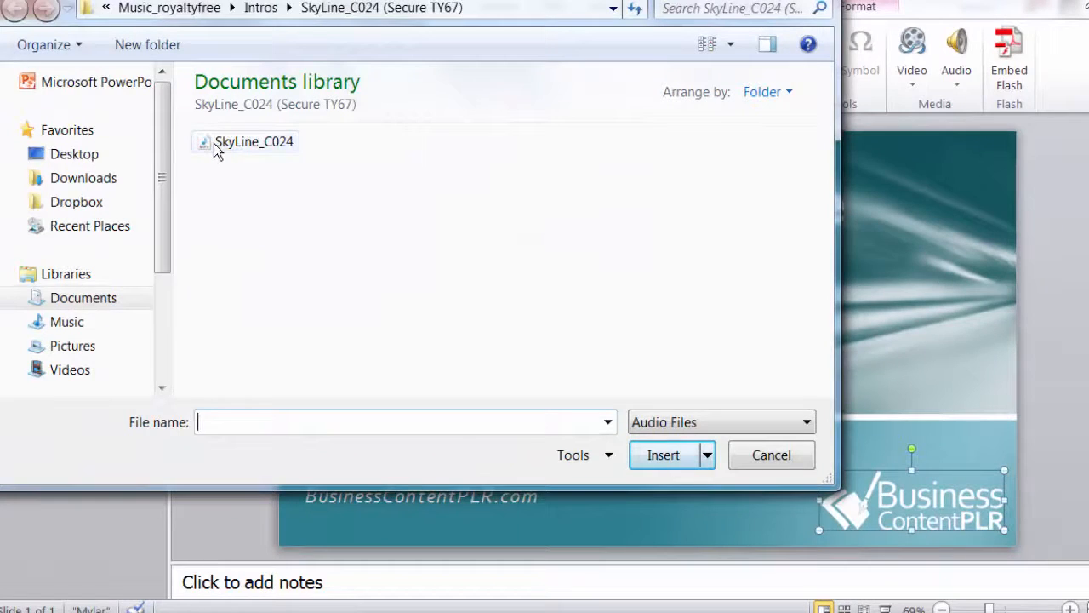
- Insert the SkyLine_C024 music clip on the title slide and preview it to 00:10.28
left_click(215, 147)
left_click(655, 457)
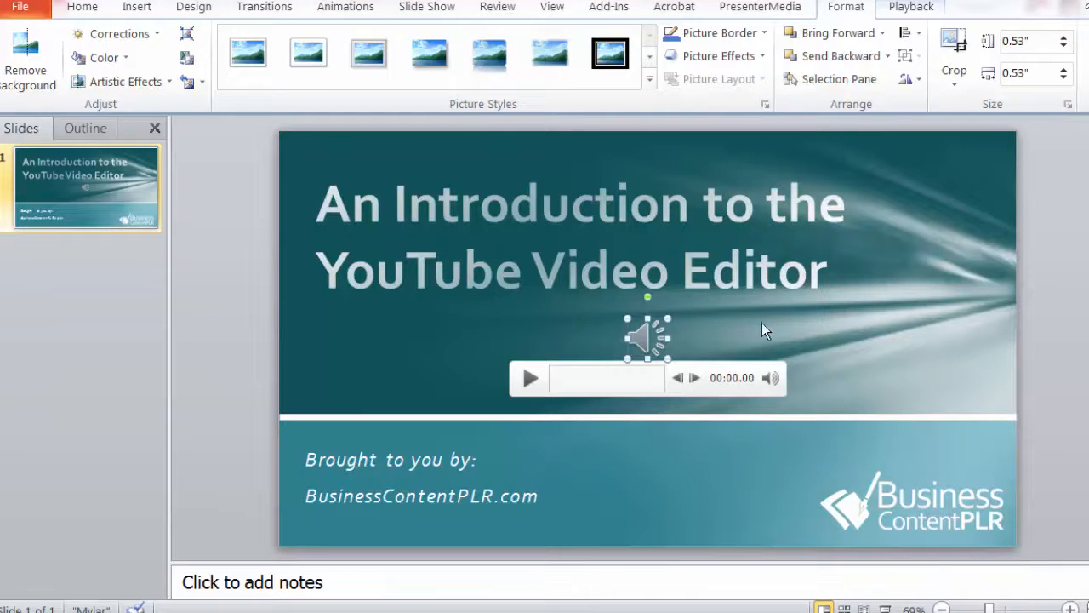
left_click(529, 379)
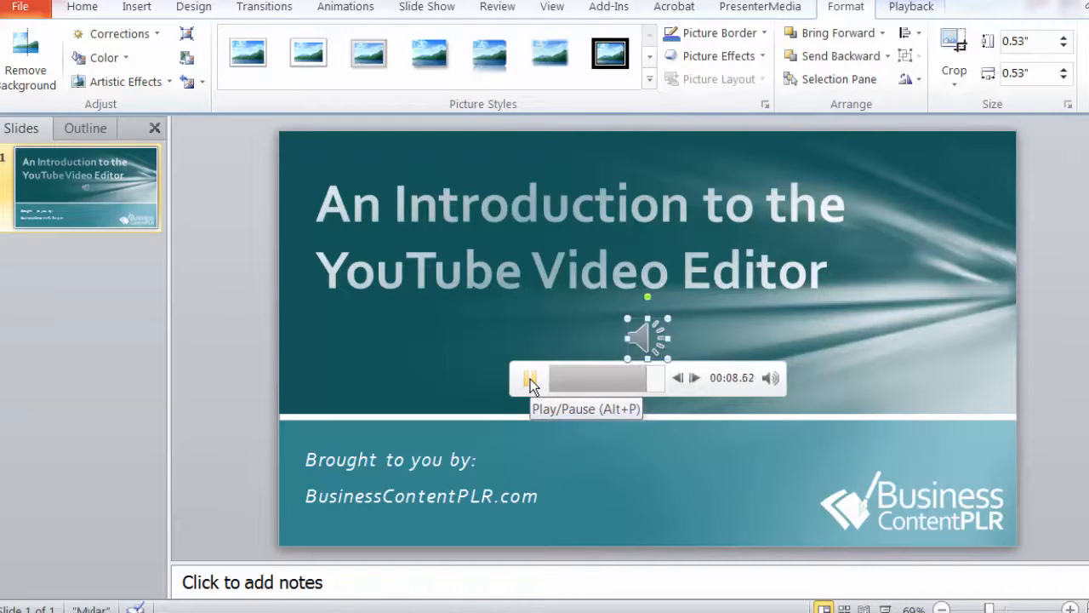
left_click(530, 381)
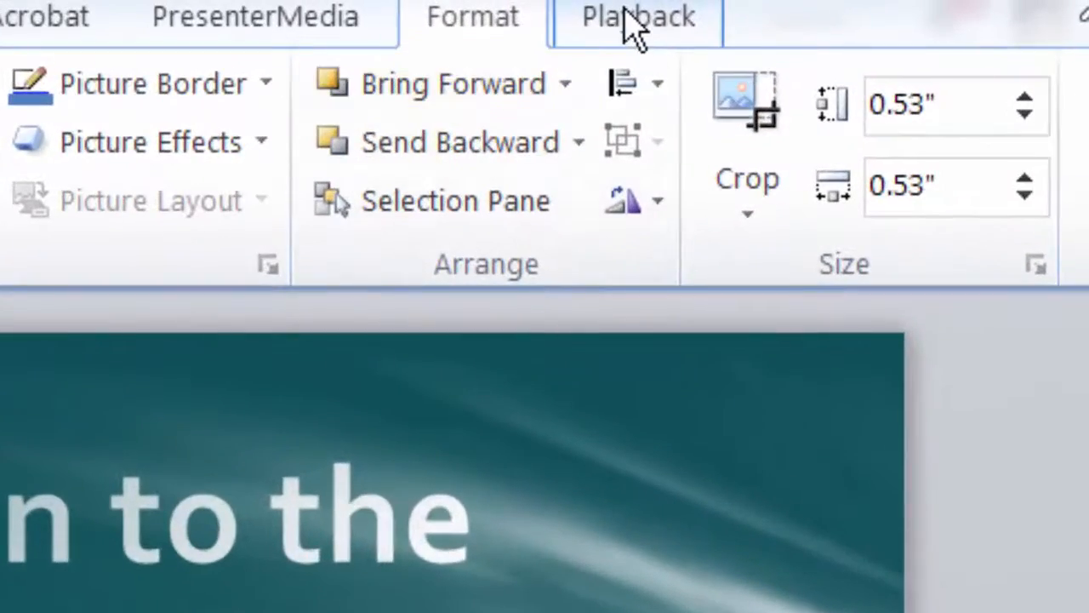
- Trim SkyLine_C024 to run from 00:00.882 to 00:10.276, preview it, and confirm
left_click(784, 12)
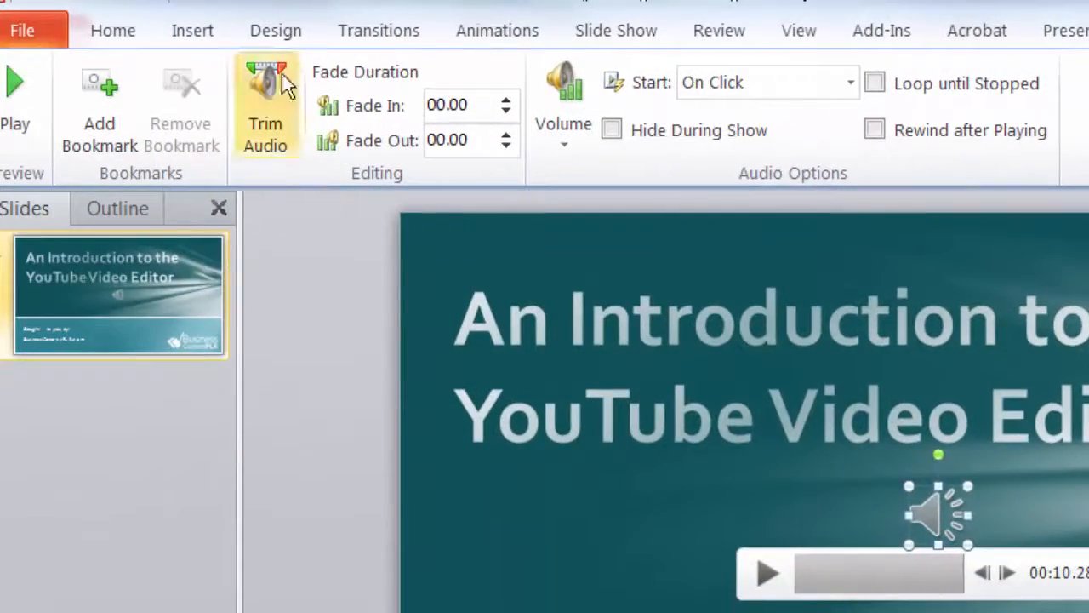
left_click(255, 131)
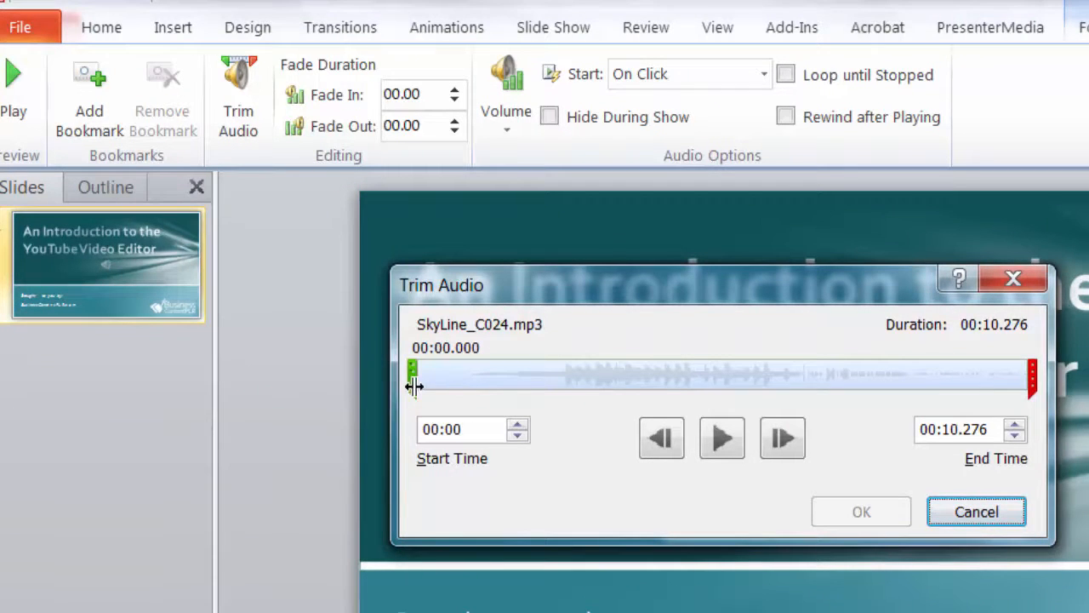
left_click_drag(414, 386, 469, 386)
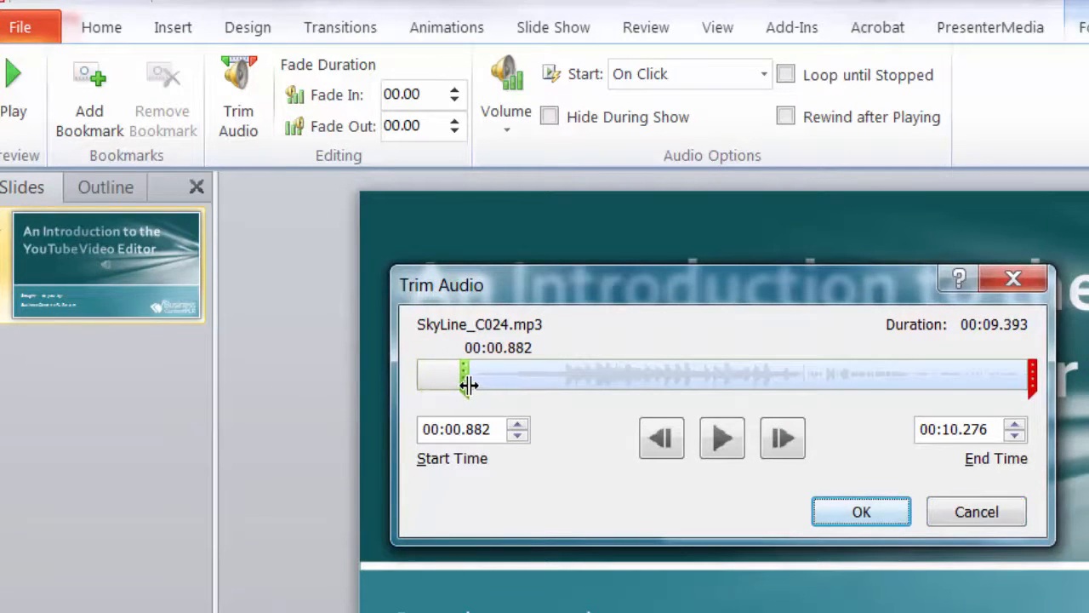
left_click(1034, 382)
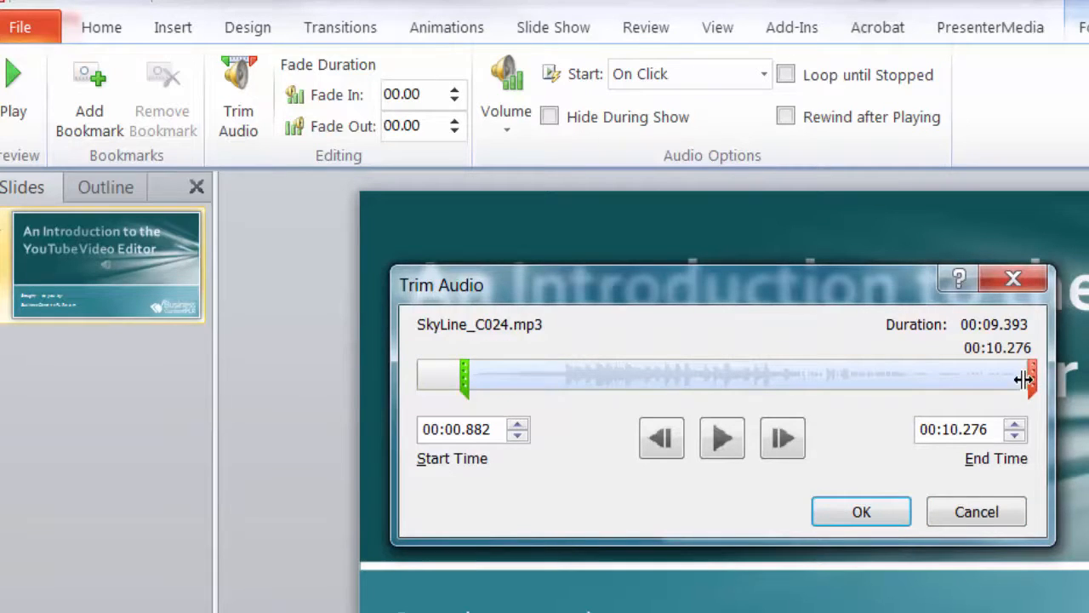
left_click(722, 444)
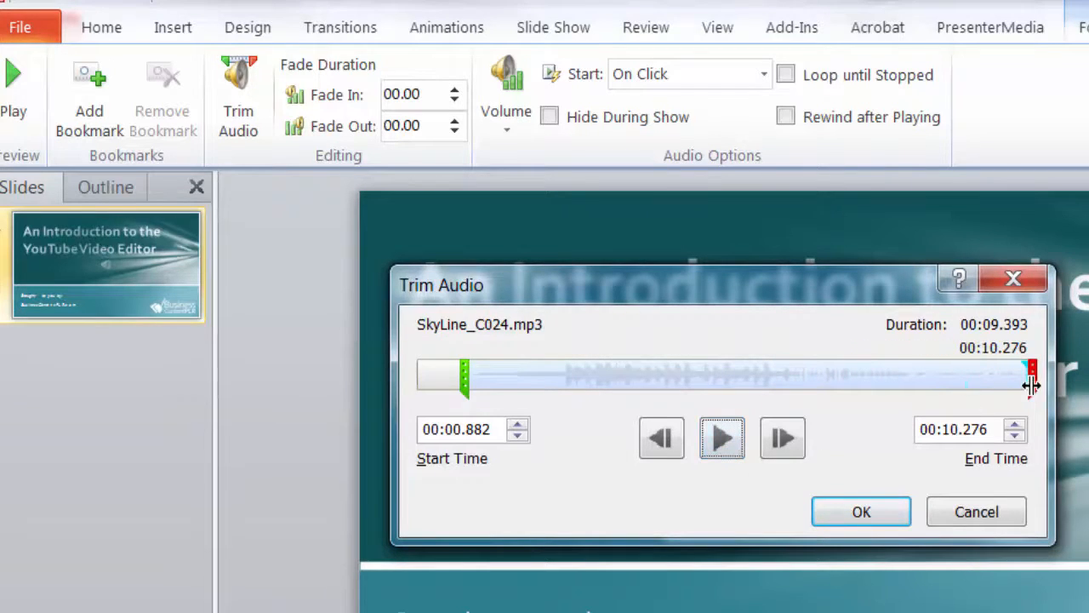
left_click(861, 511)
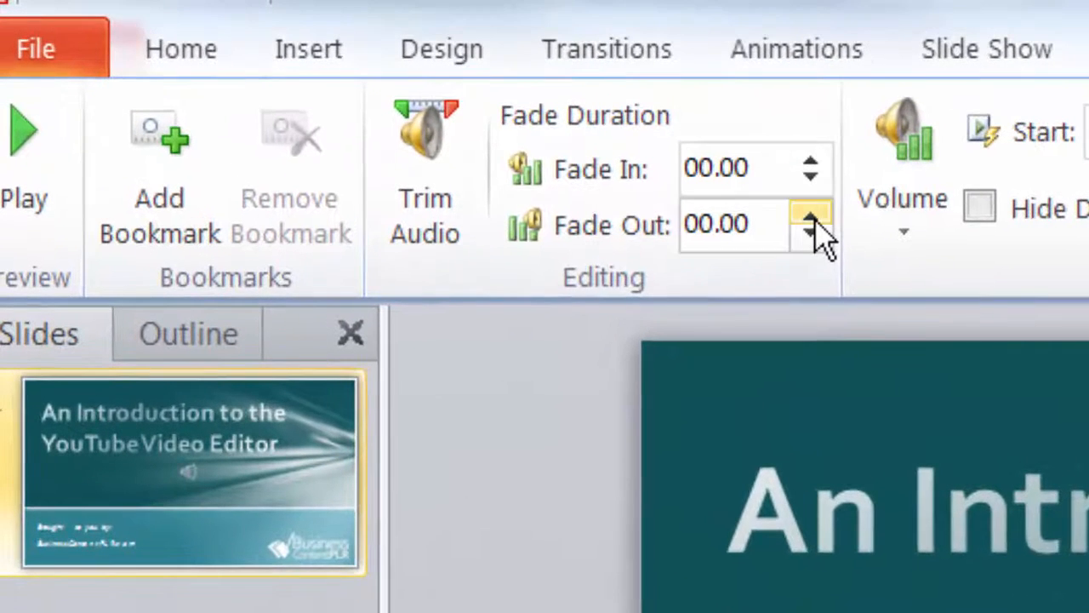
- Give the clip a 00.50 fade-out, hide it during the show, and start it automatically
left_click(811, 218)
left_click(811, 218)
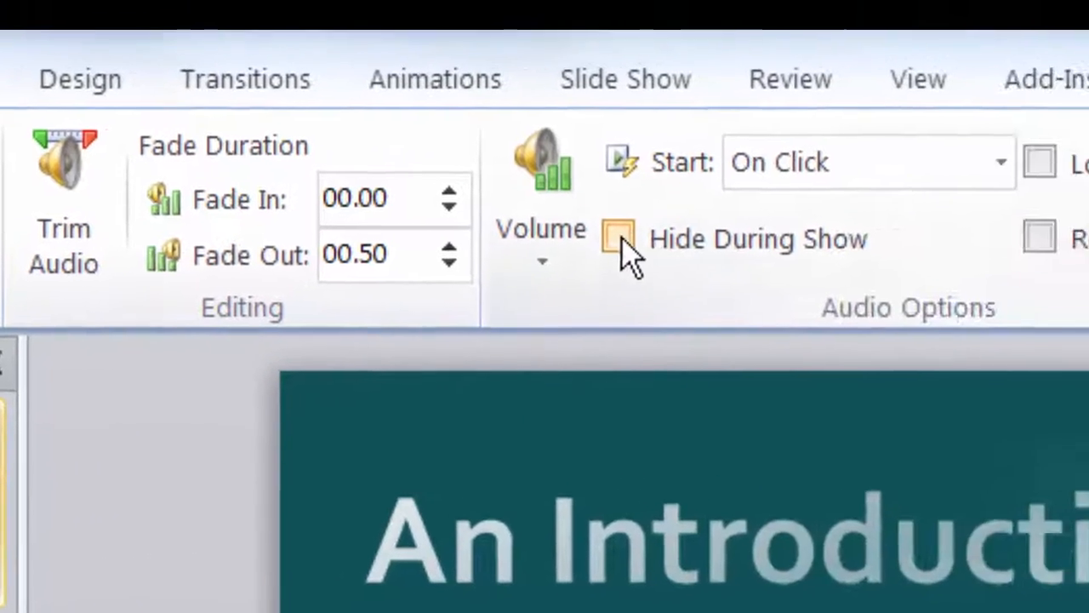
left_click(980, 207)
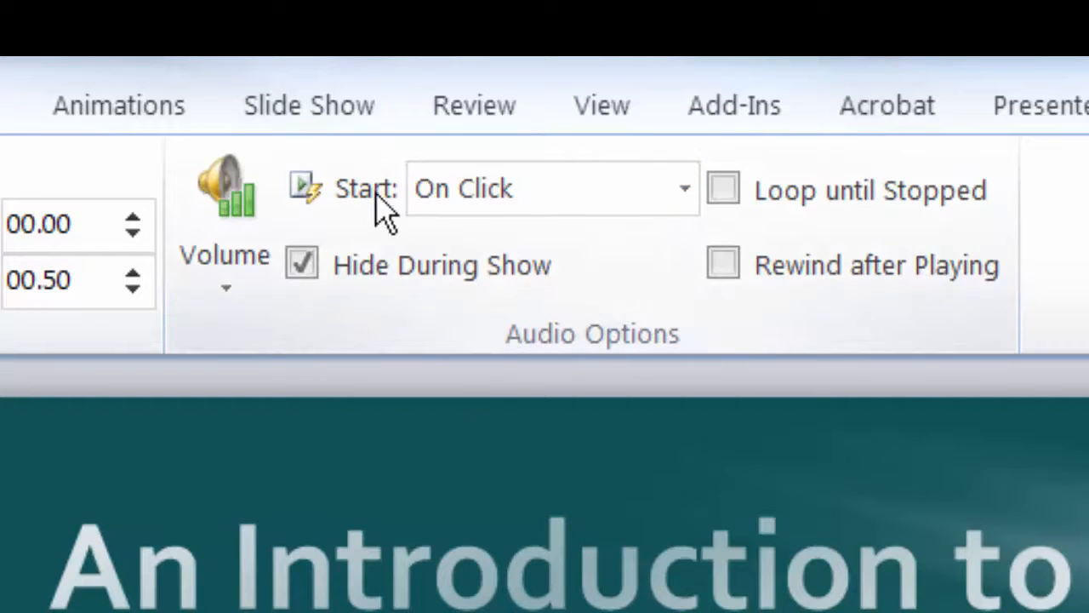
left_click(676, 200)
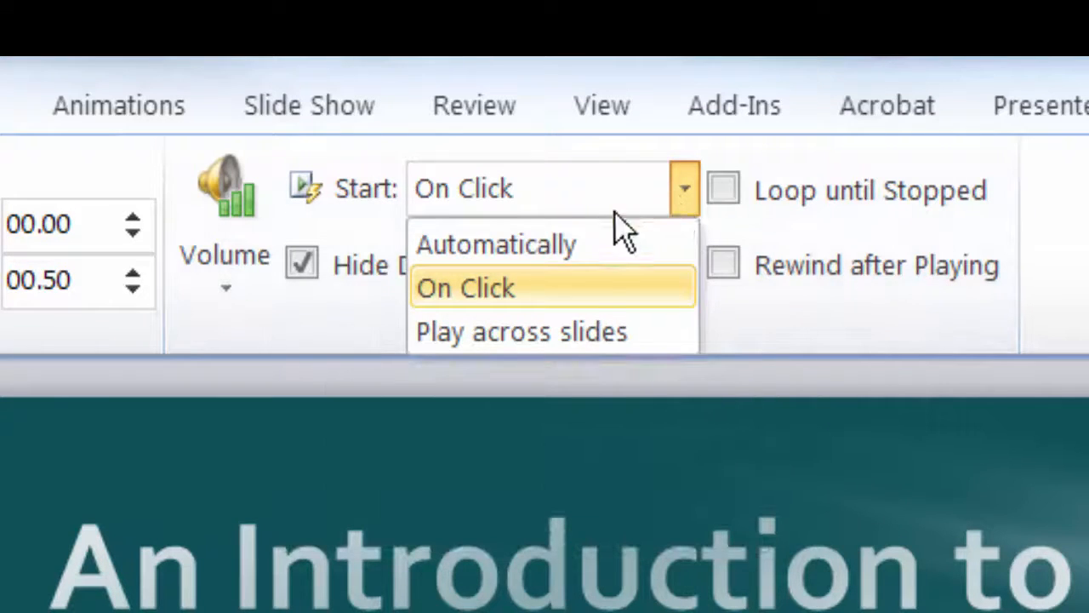
left_click(570, 246)
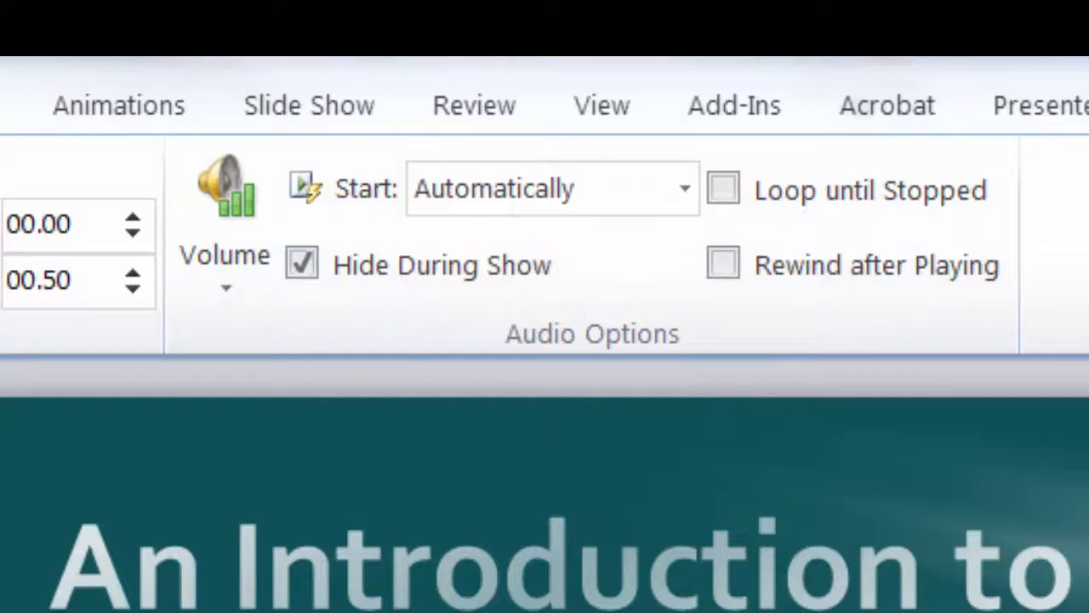
left_click(316, 126)
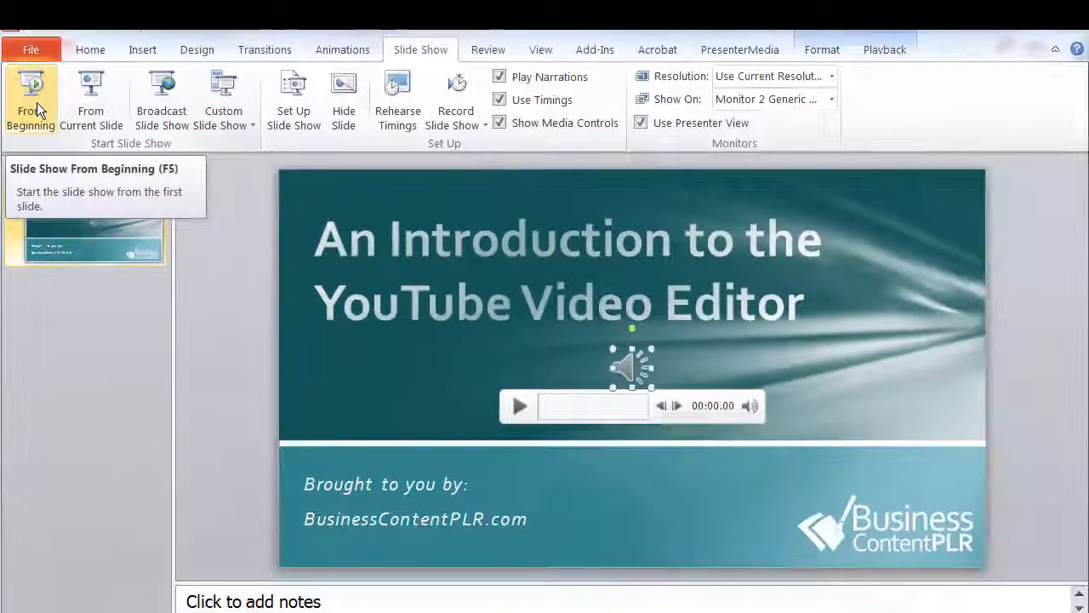
left_click(94, 264)
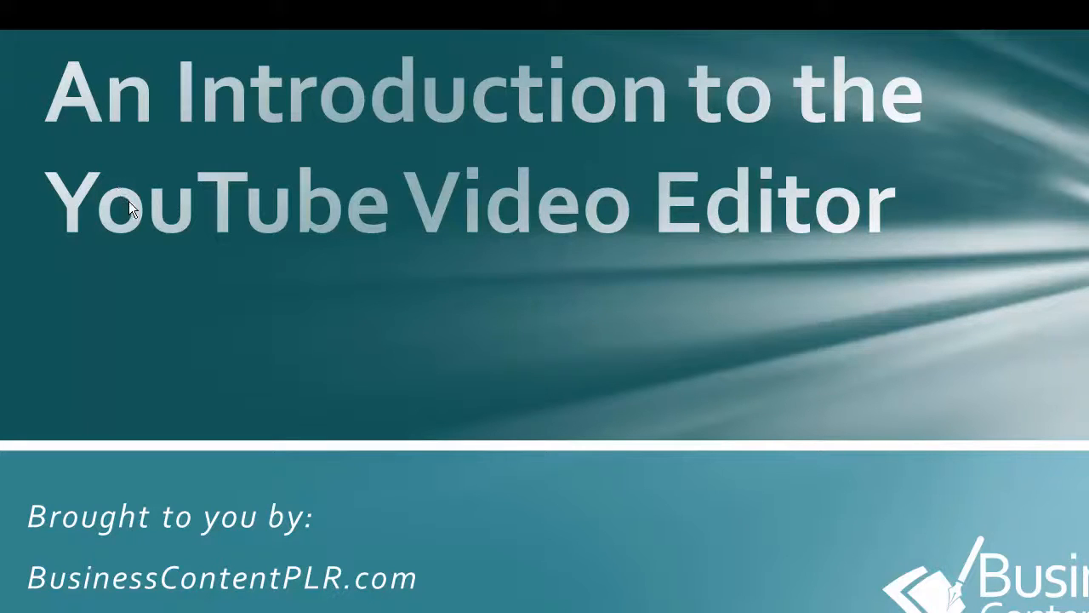
key("Escape")
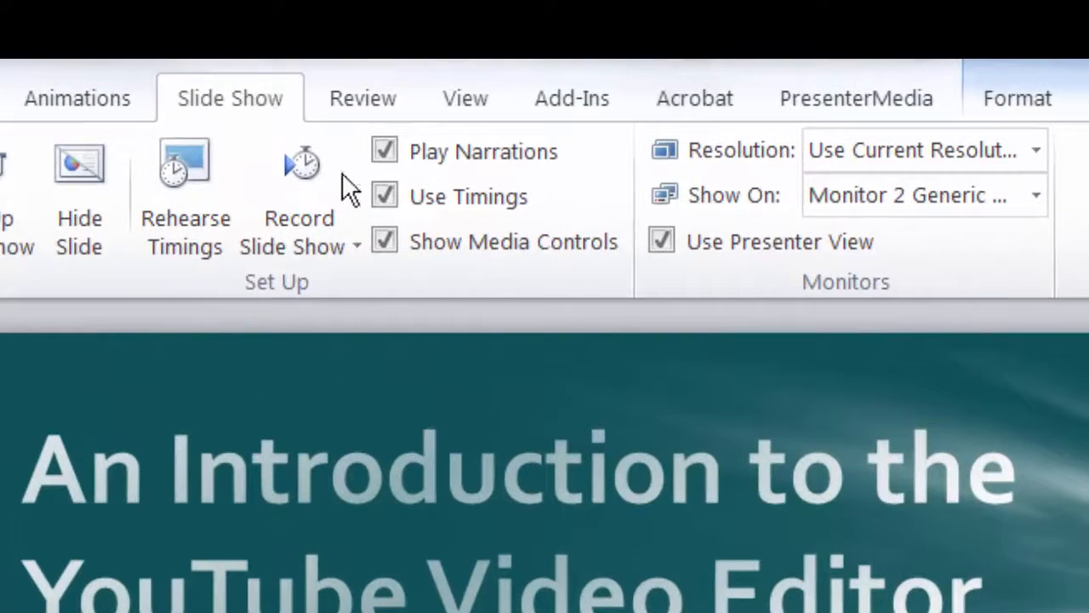
- Record an 11-second slide timing for the title slide from the beginning and keep it
left_click(343, 246)
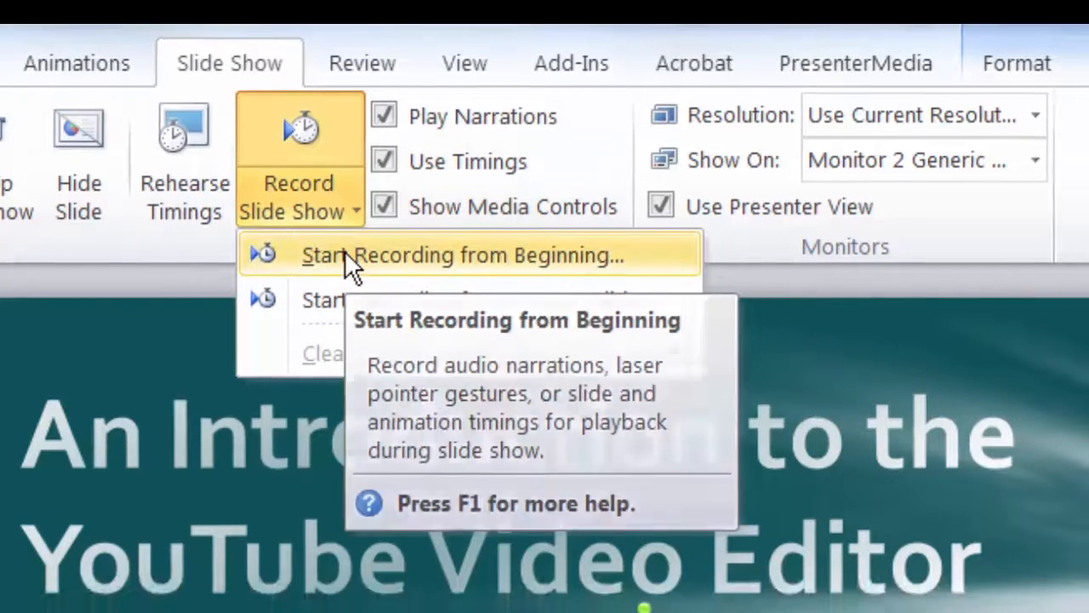
left_click(347, 290)
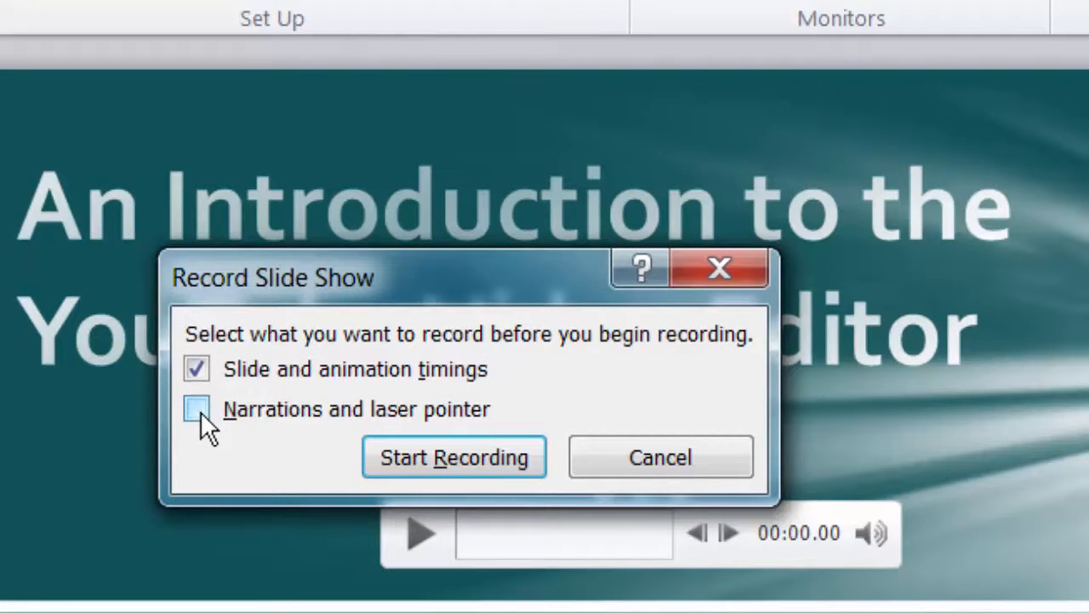
left_click(462, 460)
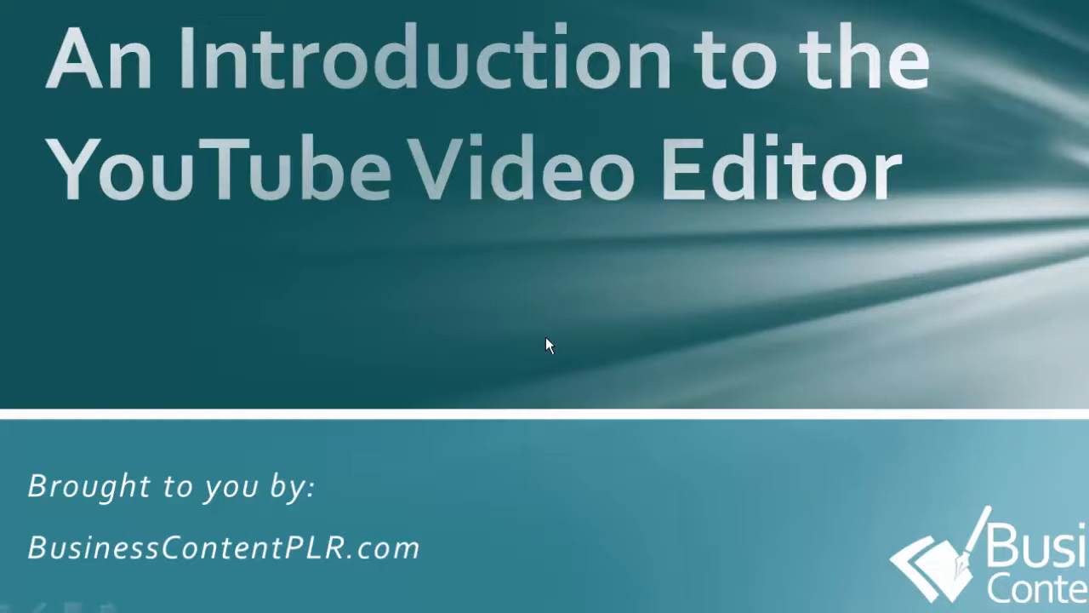
key("Escape")
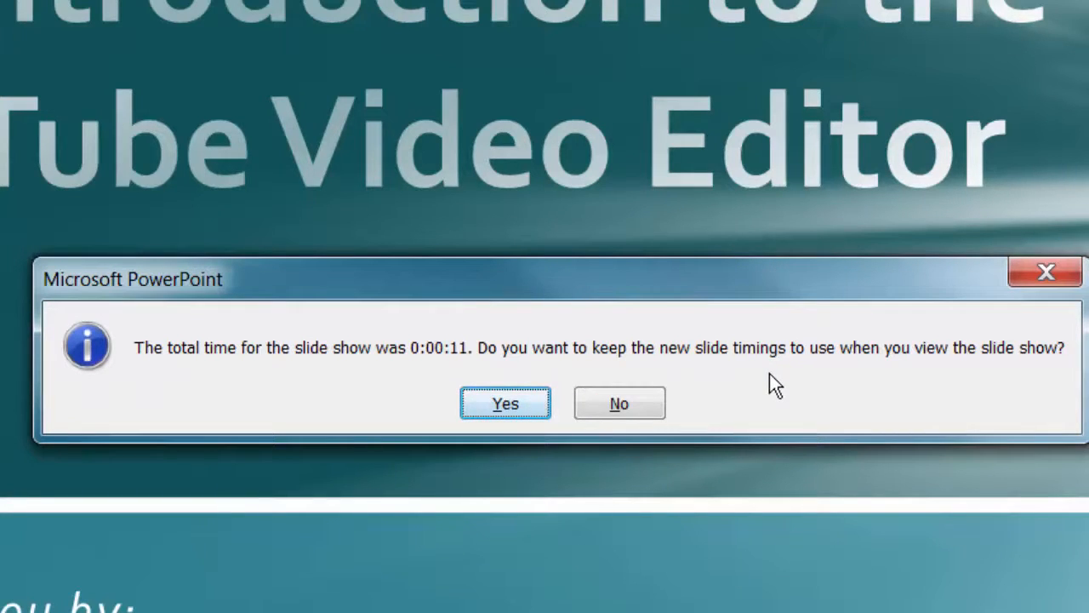
left_click(477, 414)
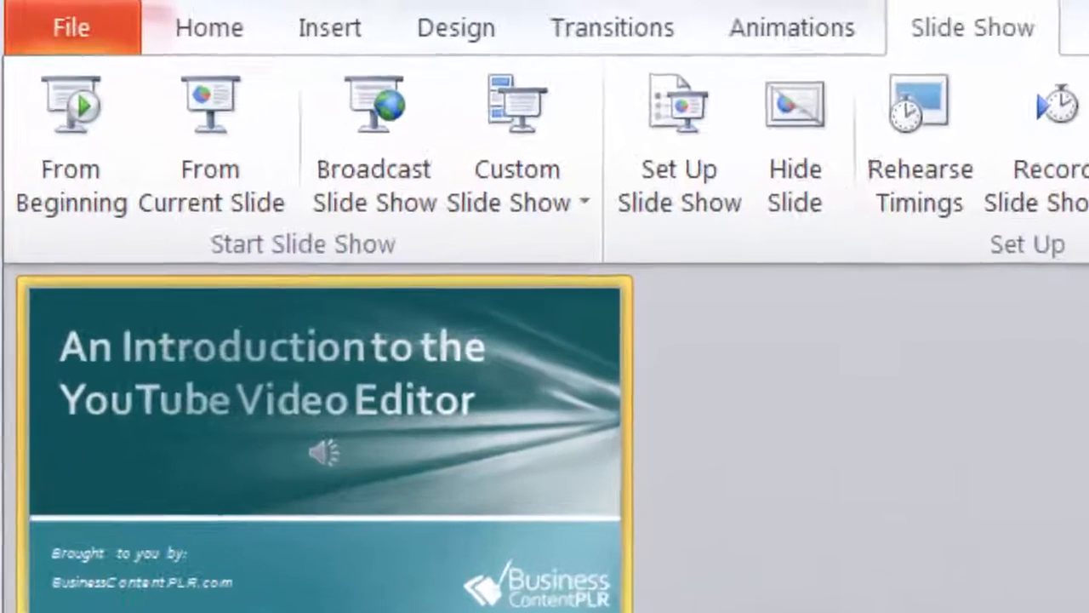
- Export the presentation as a video named 'An Introduction to the YouTube Video Editor_demo'
left_click(58, 28)
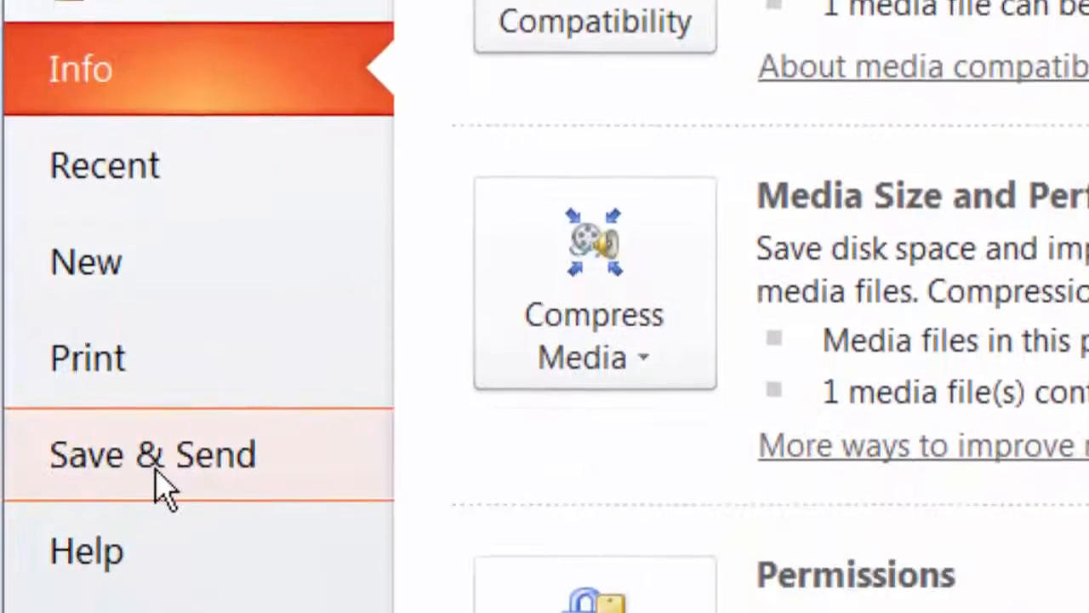
left_click(157, 477)
left_click(385, 419)
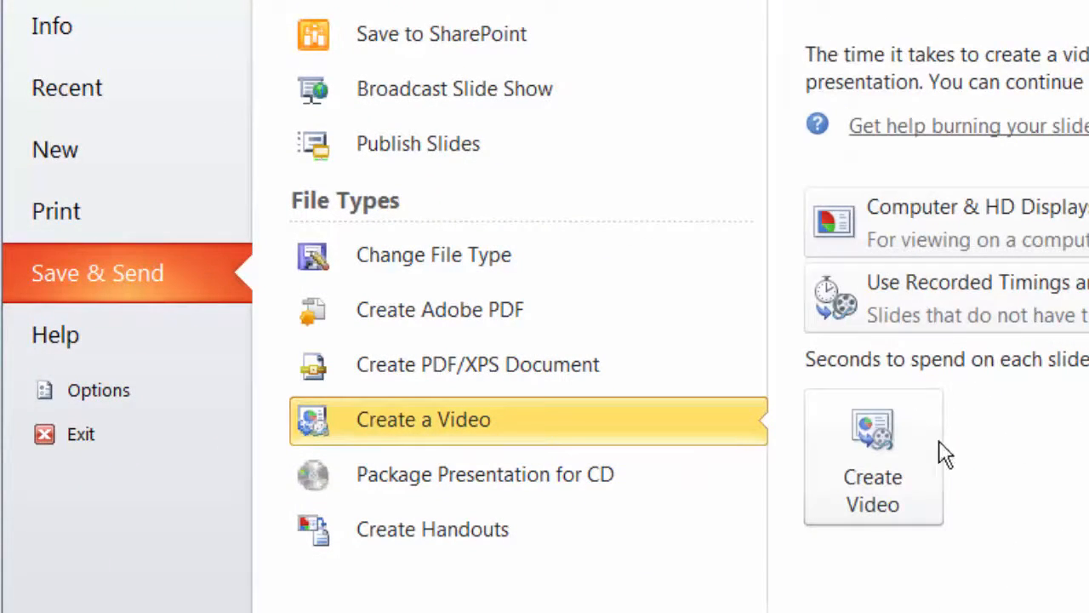
left_click(880, 442)
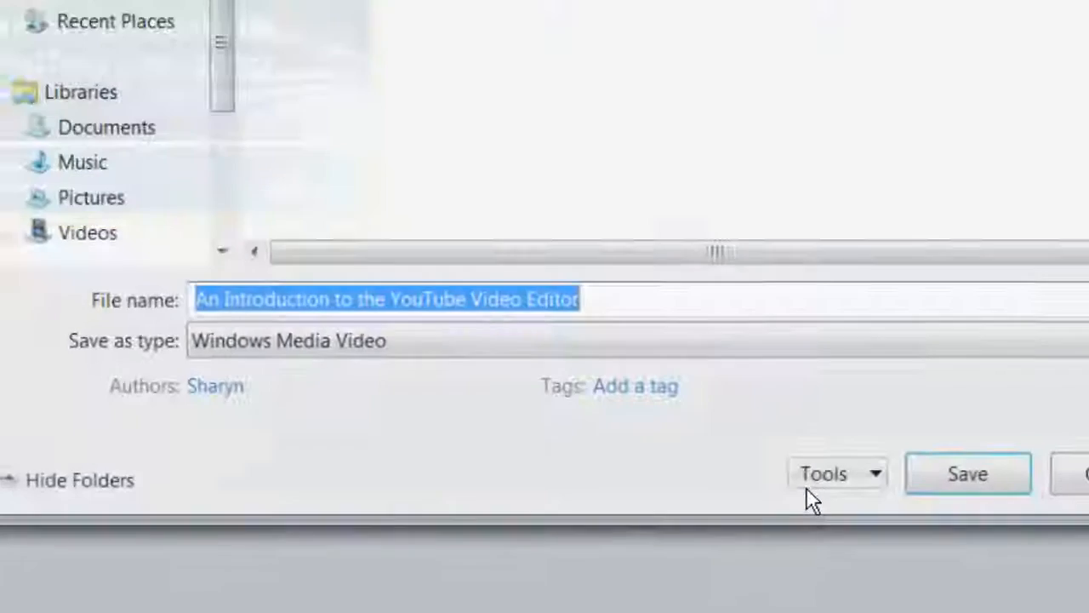
key("End")
type("_demo")
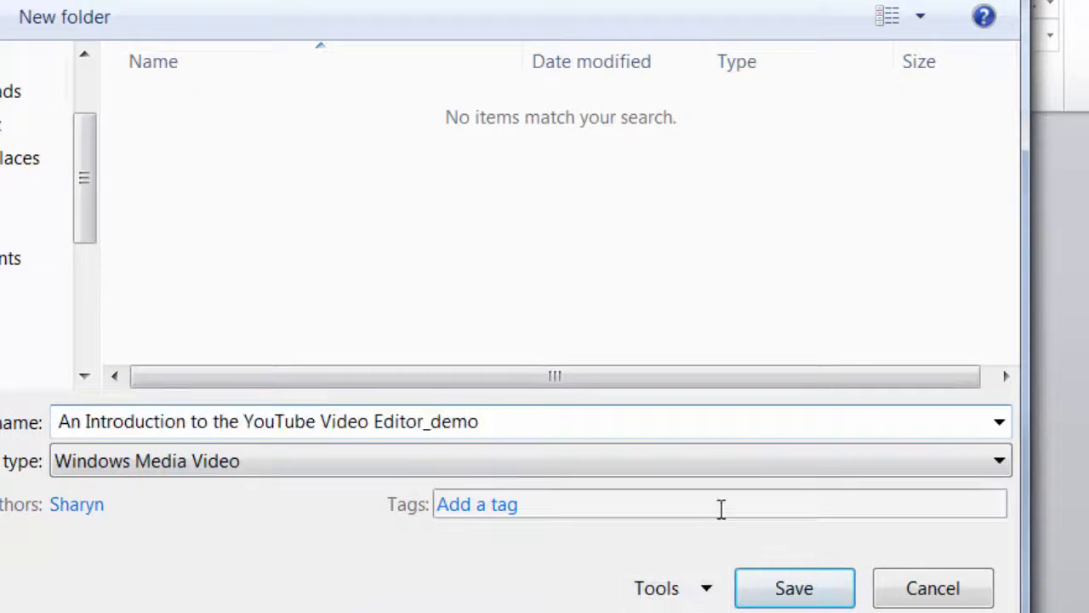
left_click(756, 602)
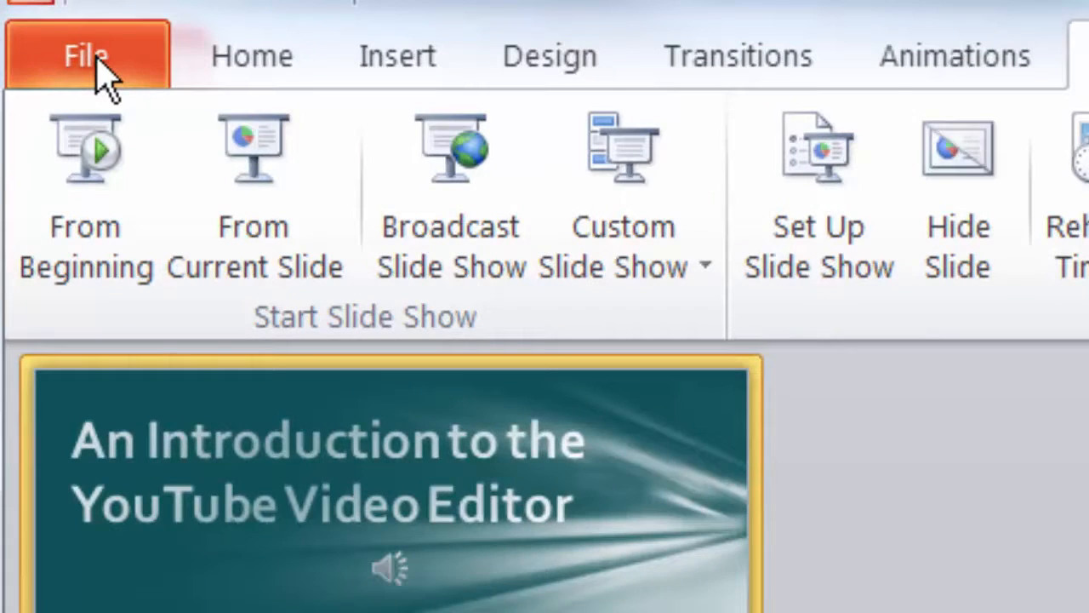
- Save a PowerPoint copy named 'An Introduction to the YouTube Video Editor_outro'
left_click(98, 70)
left_click(170, 234)
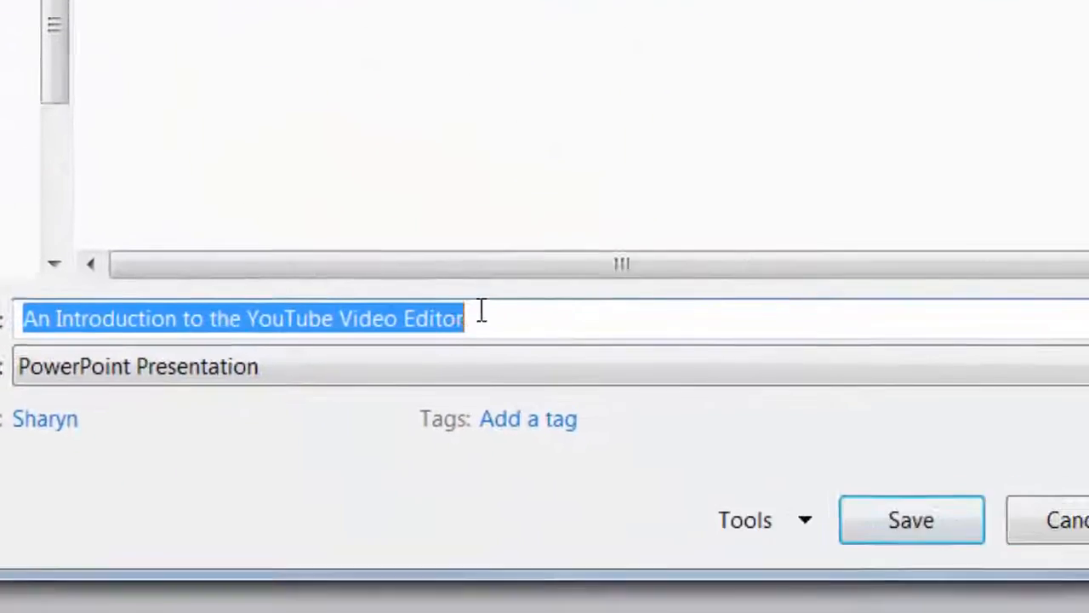
left_click(467, 291)
type("_outro")
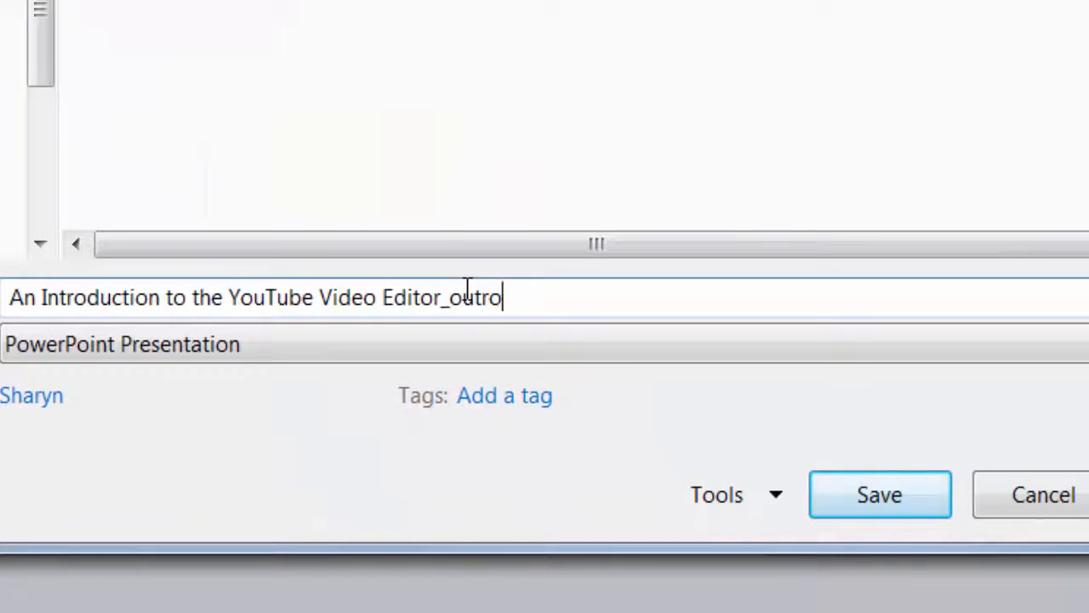
left_click(813, 513)
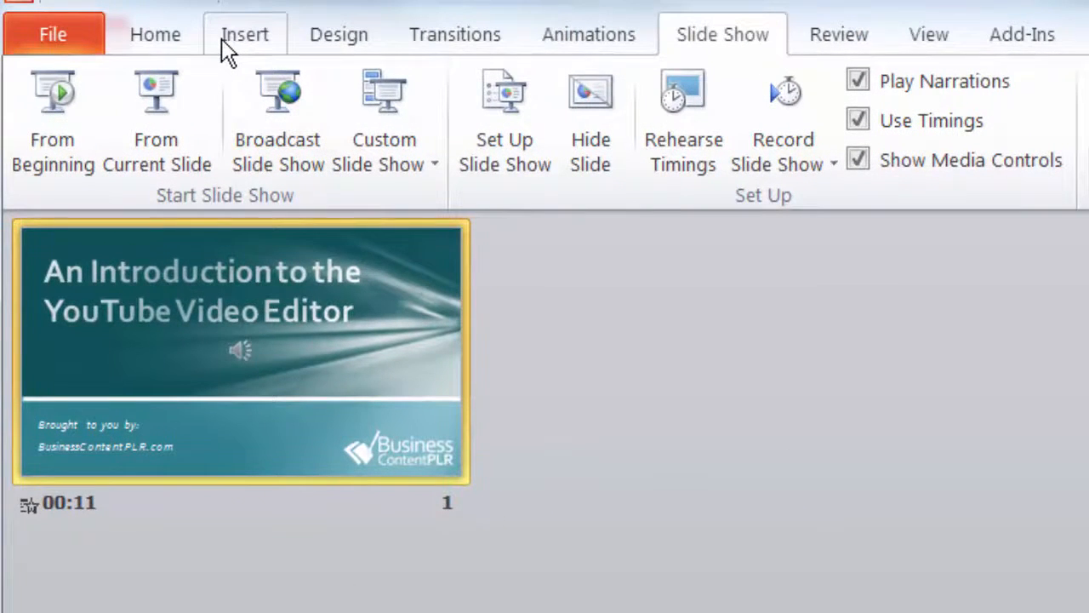
- Return to Normal view and apply the Blank layout to the title slide
left_click(917, 36)
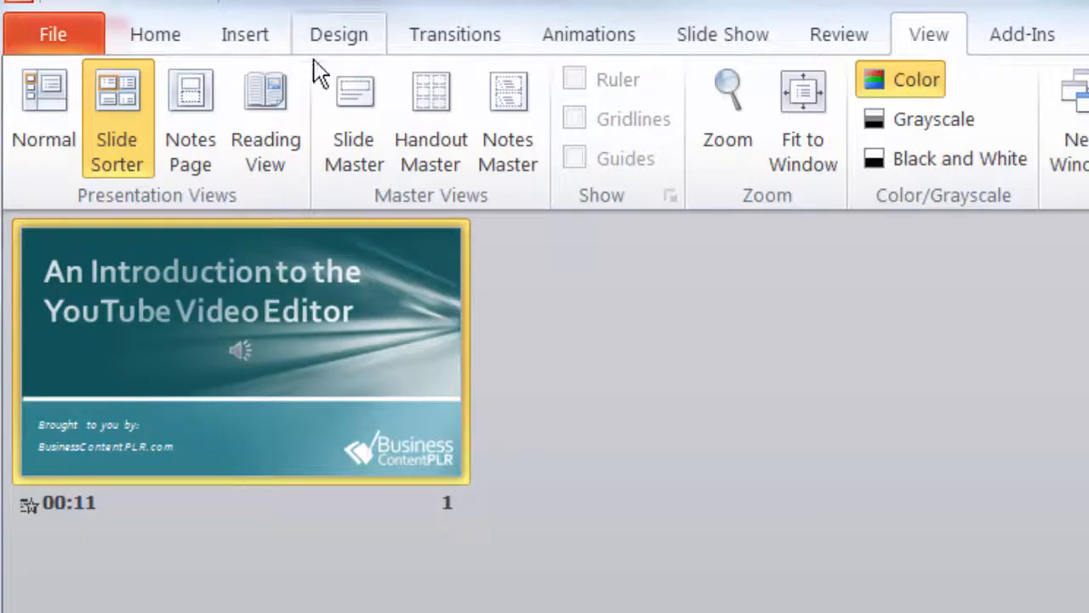
left_click(63, 104)
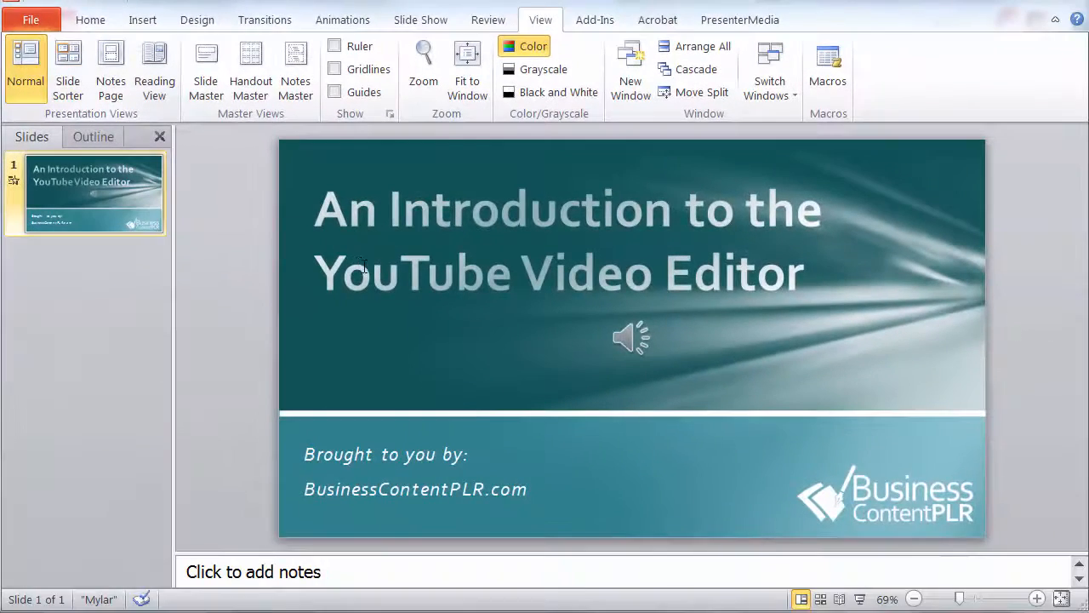
left_click(364, 267)
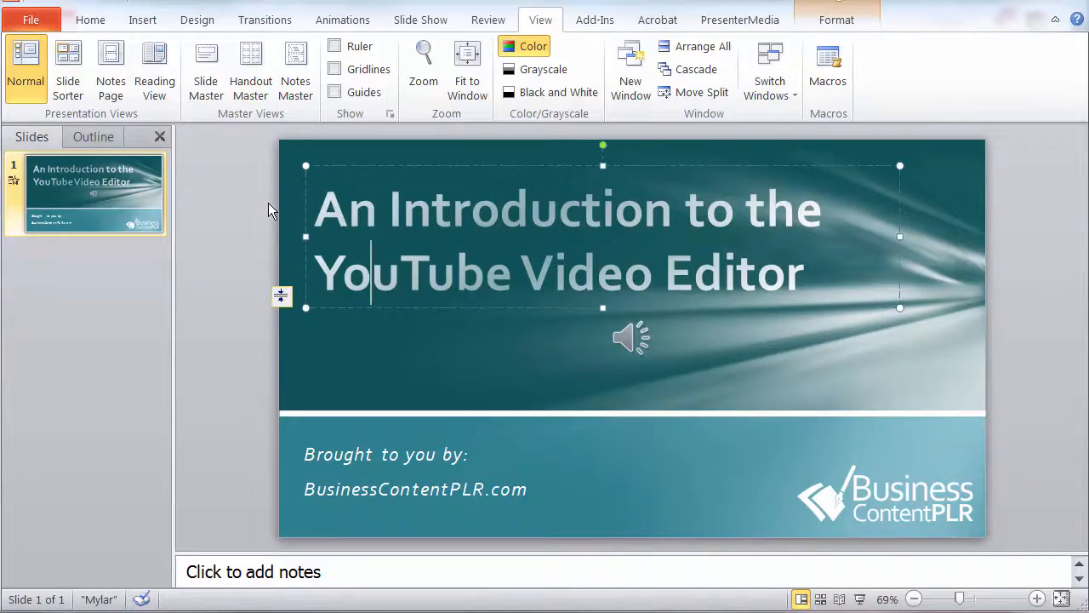
left_click(76, 25)
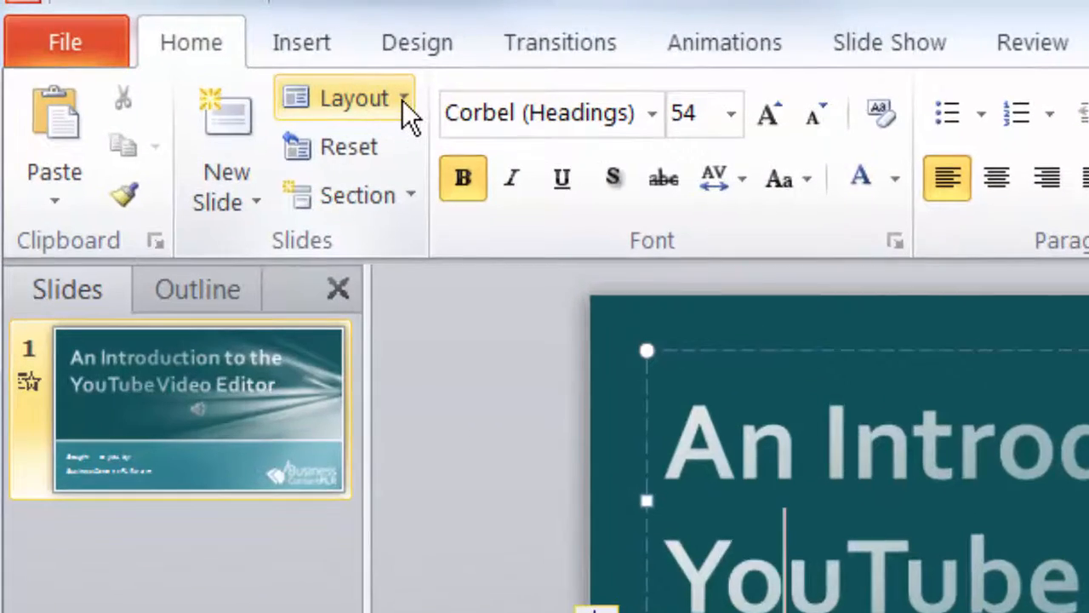
left_click(401, 99)
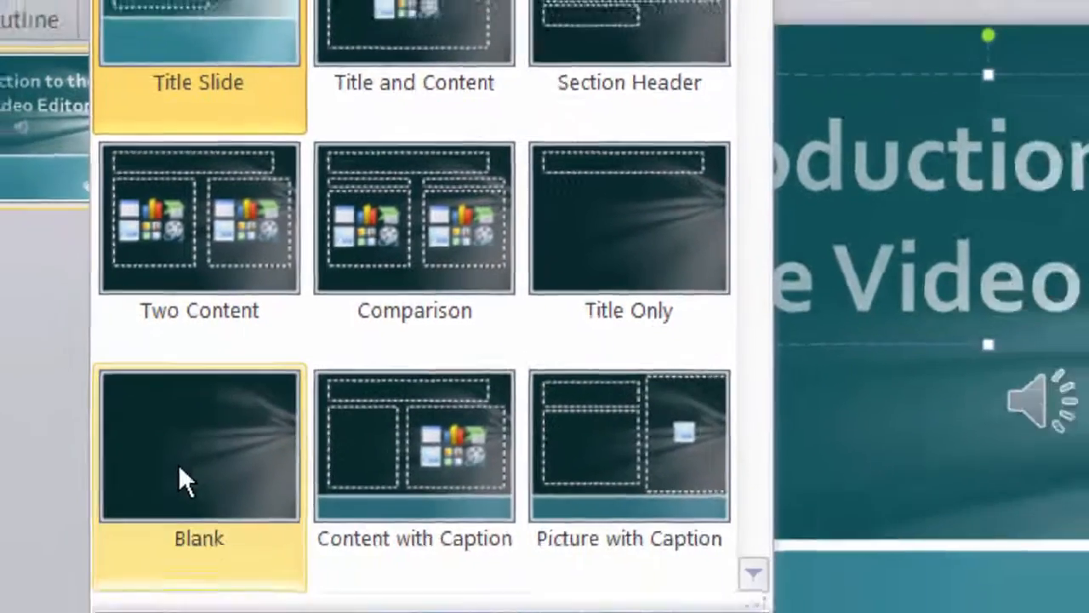
left_click(184, 477)
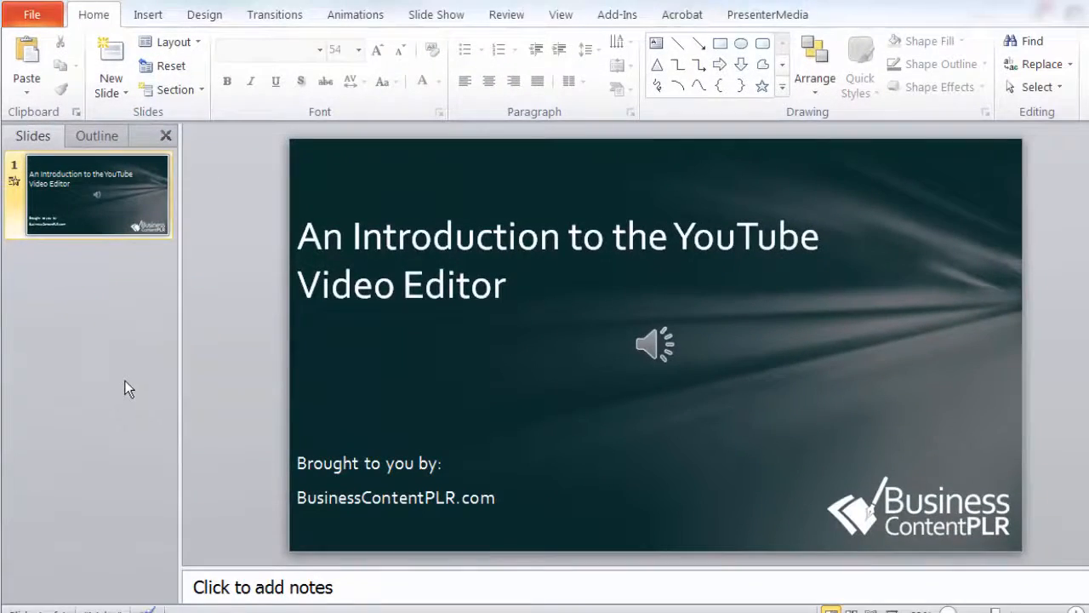